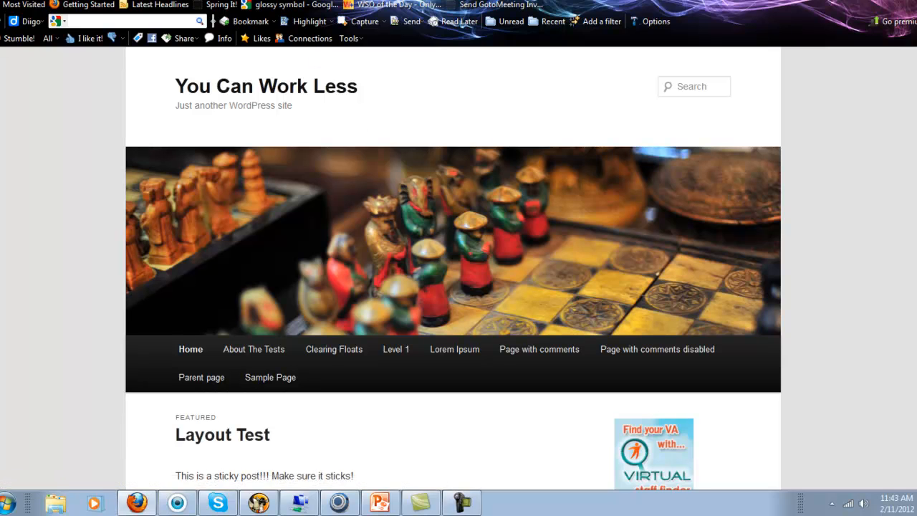
# Go to the site's wp-admin page and log in with the prefilled admin username and password
pyautogui.write('wp-admin')
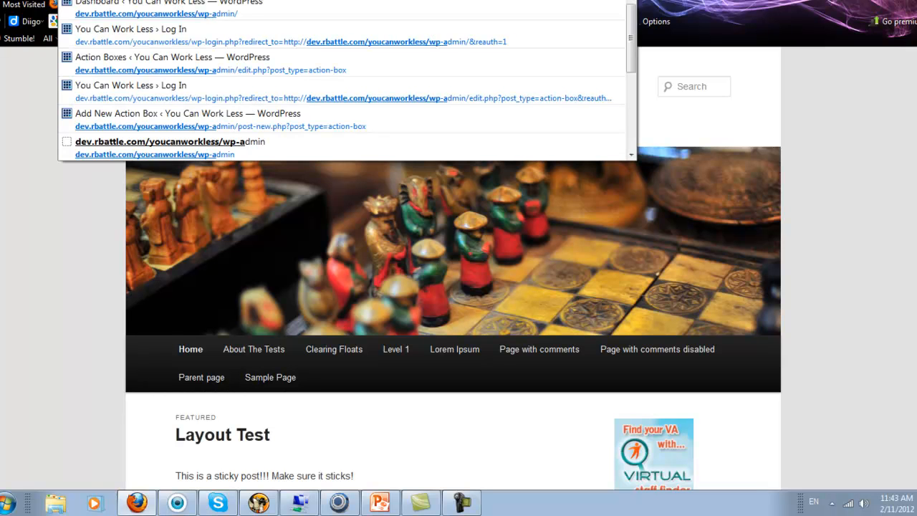
pyautogui.press('Return')
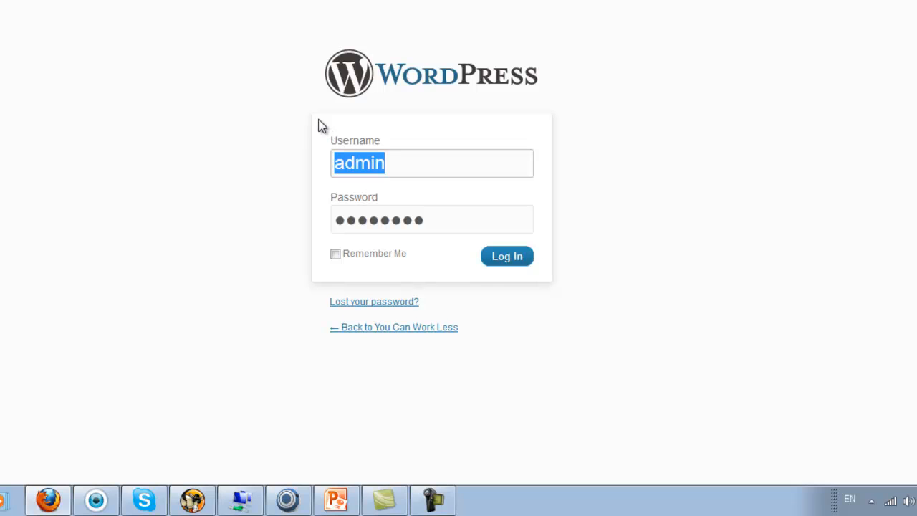
pyautogui.moveTo(425, 166); pyautogui.dragTo(331, 165)
pyautogui.click(298, 220)
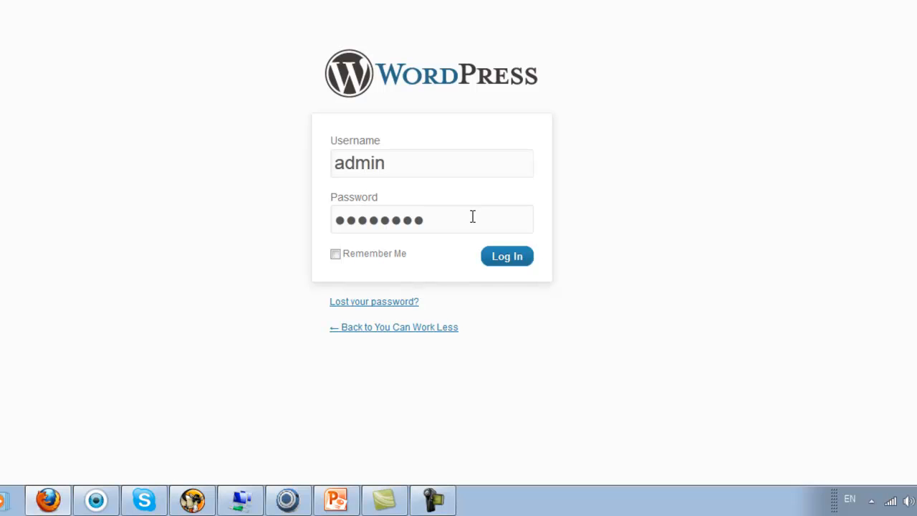
pyautogui.moveTo(472, 217); pyautogui.dragTo(301, 215)
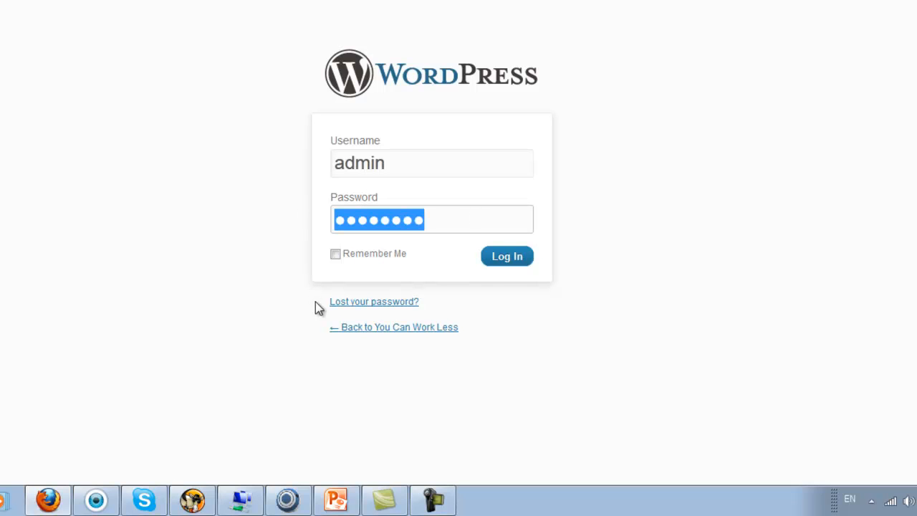
pyautogui.click(451, 242)
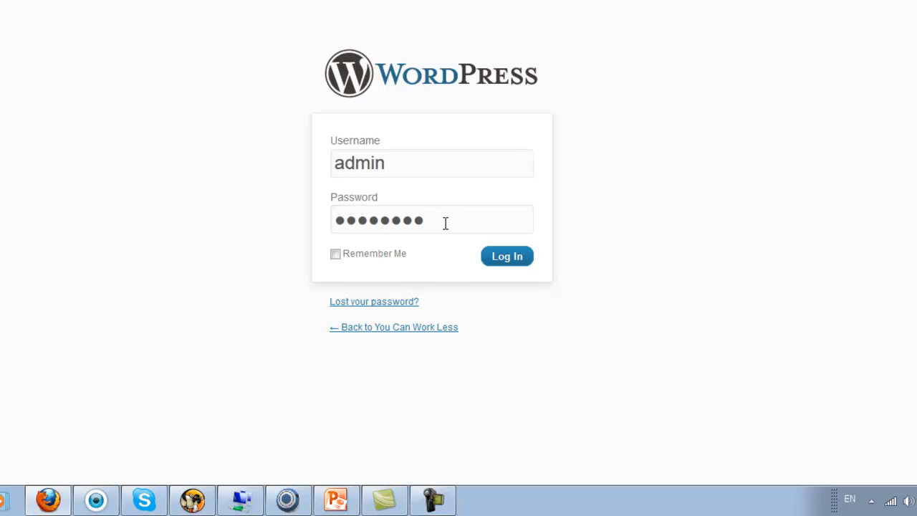
pyautogui.moveTo(444, 223); pyautogui.dragTo(288, 219)
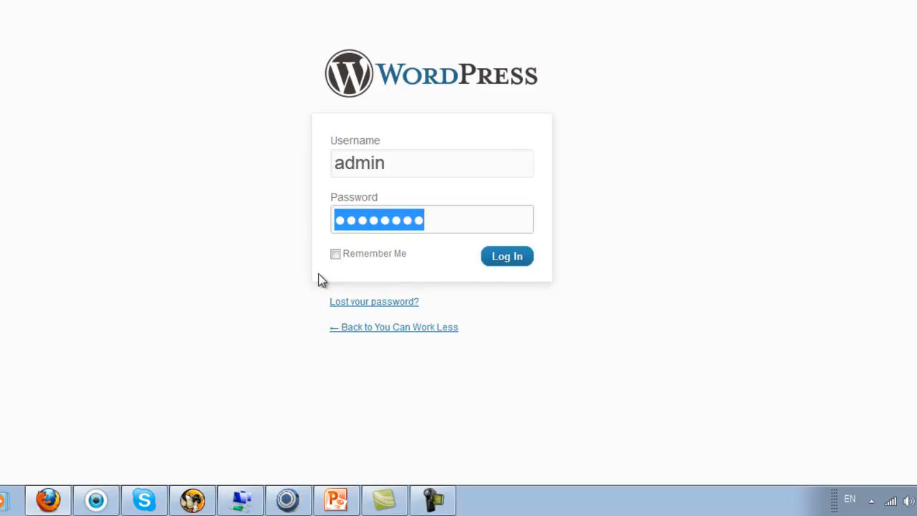
pyautogui.click(516, 262)
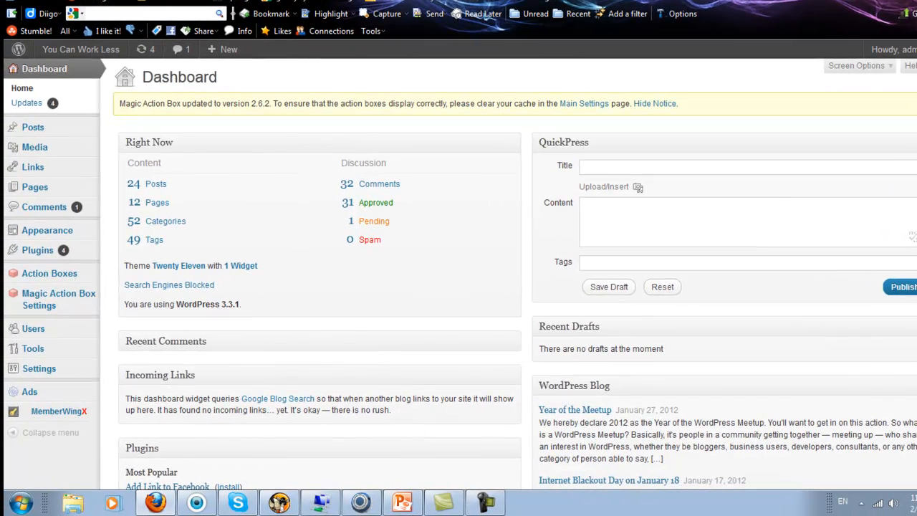
# Look over the dashboard's widgets, from the Right Now summary down to the 125x125 Ads table
pyautogui.scroll(-3, 459, 272)
pyautogui.scroll(-6, 458, 272)
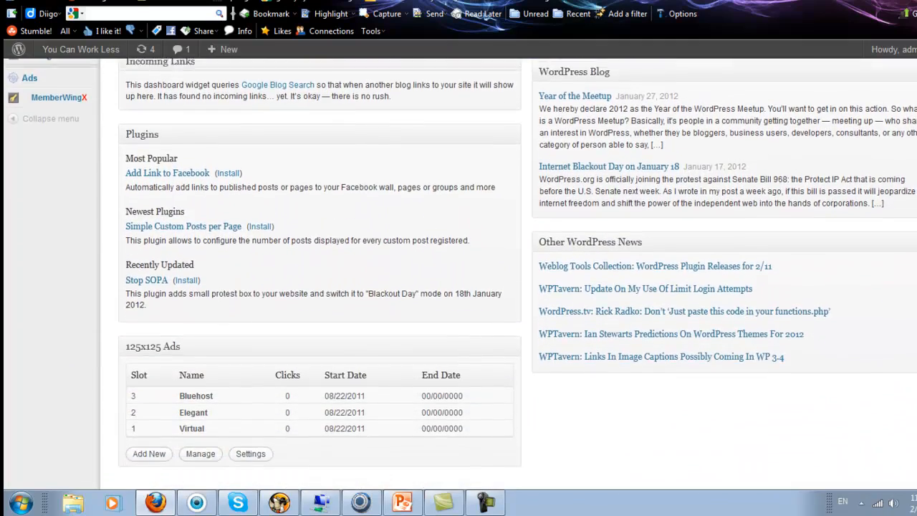
pyautogui.scroll(10, 459, 272)
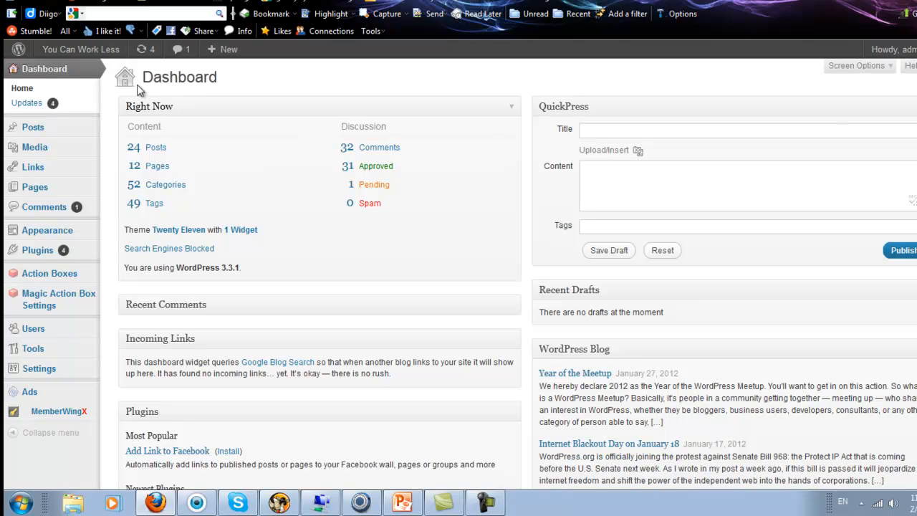
pyautogui.moveTo(113, 84); pyautogui.dragTo(867, 83)
pyautogui.click(713, 82)
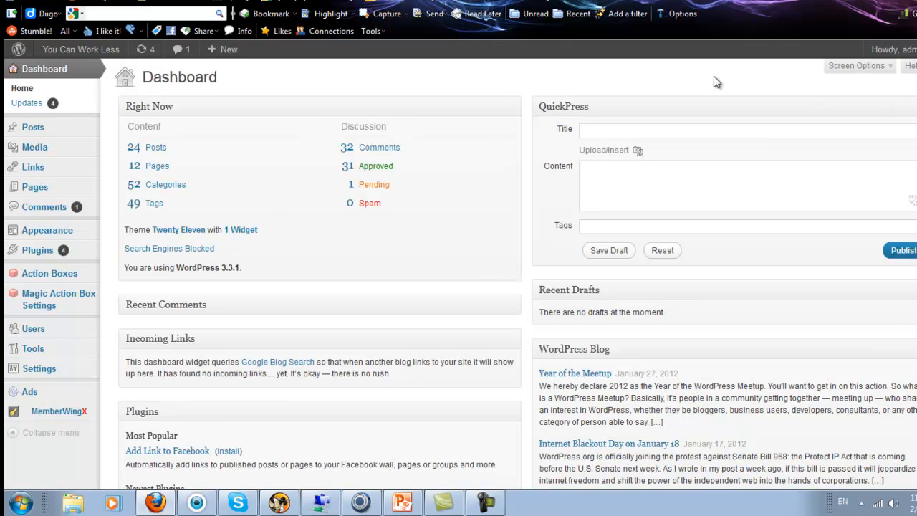
# Examine the QuickPress title and content fields for writing a quick post
pyautogui.click(614, 130)
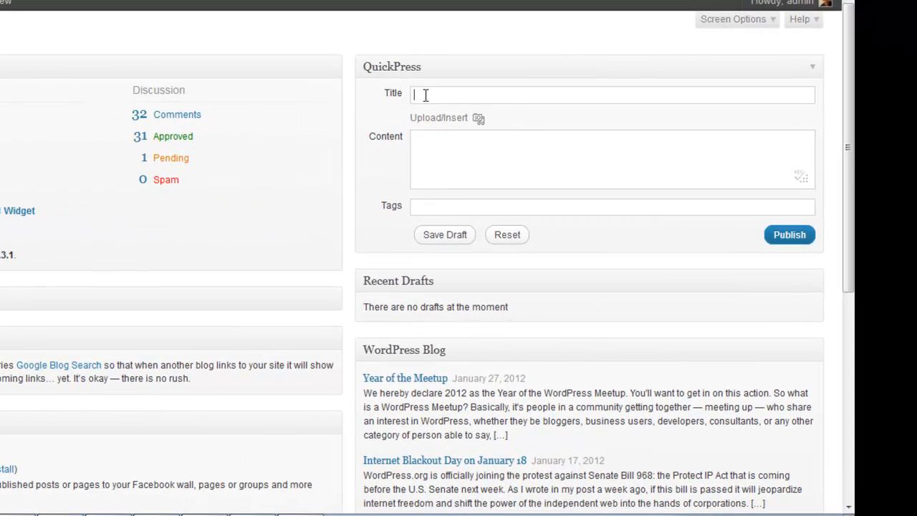
pyautogui.click(599, 191)
pyautogui.click(499, 205)
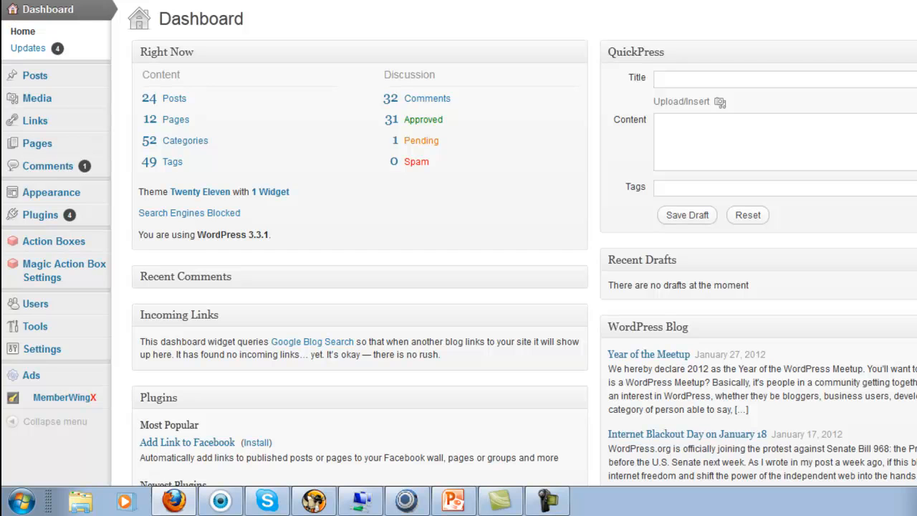
pyautogui.click(713, 143)
# Expand the Recent Comments widget to view its comments, and collapse it again
pyautogui.scroll(-1, 716, 129)
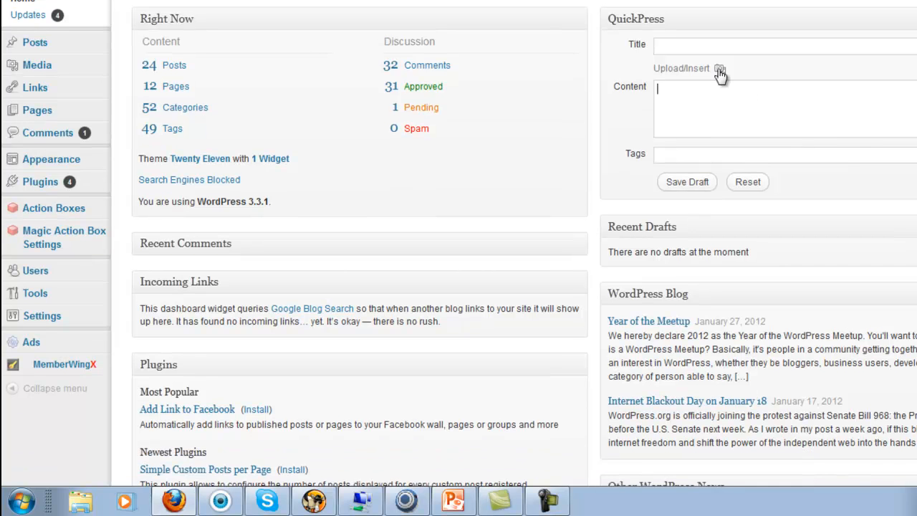
pyautogui.scroll(-2, 459, 244)
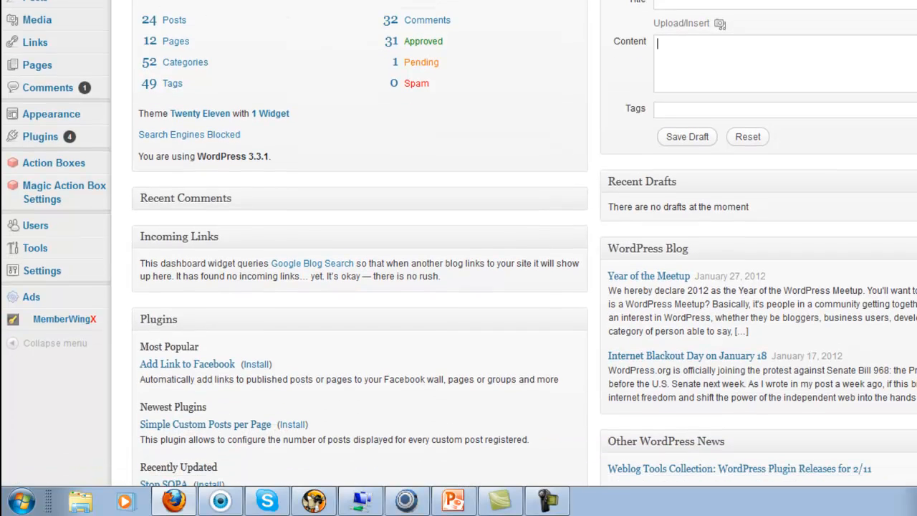
pyautogui.scroll(-3, 459, 244)
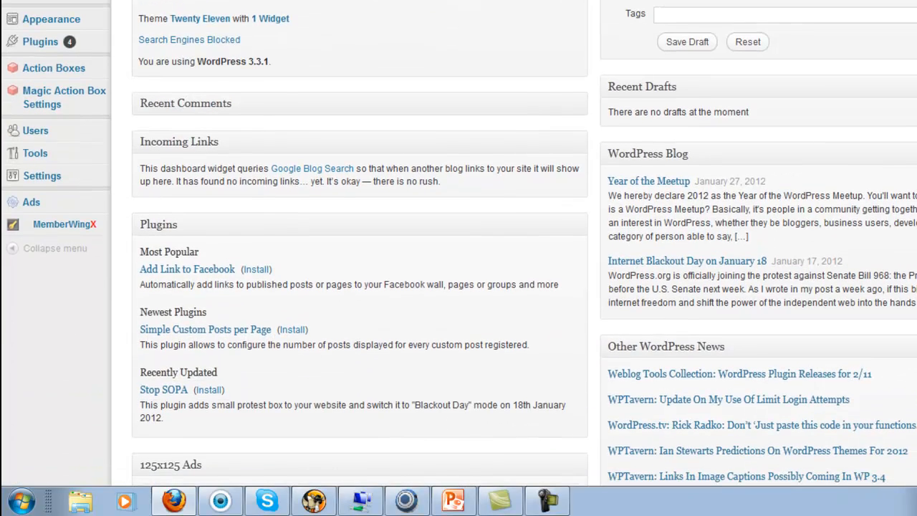
pyautogui.click(567, 103)
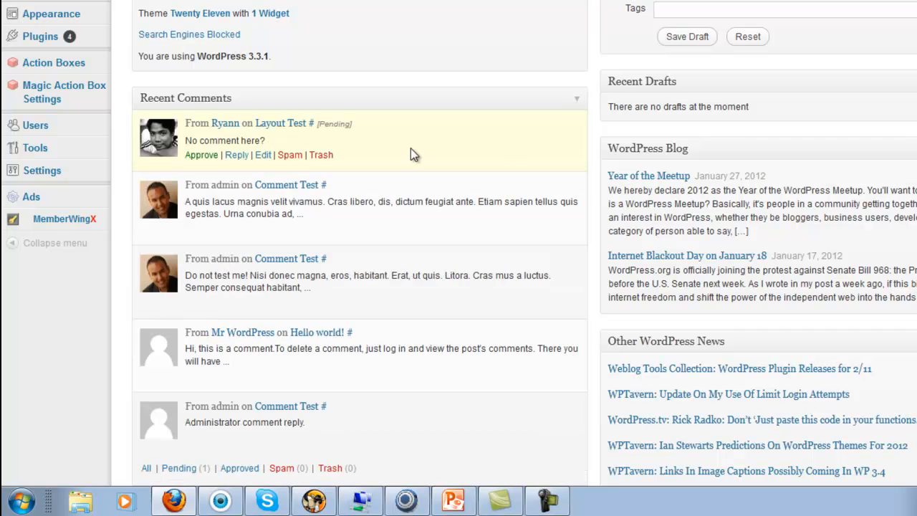
pyautogui.click(579, 102)
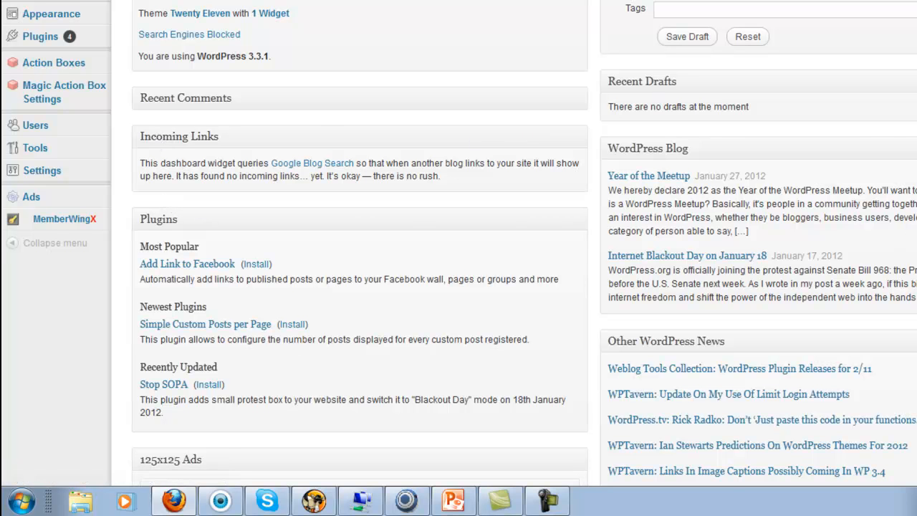
pyautogui.scroll(-4, 459, 243)
pyautogui.scroll(6, 459, 243)
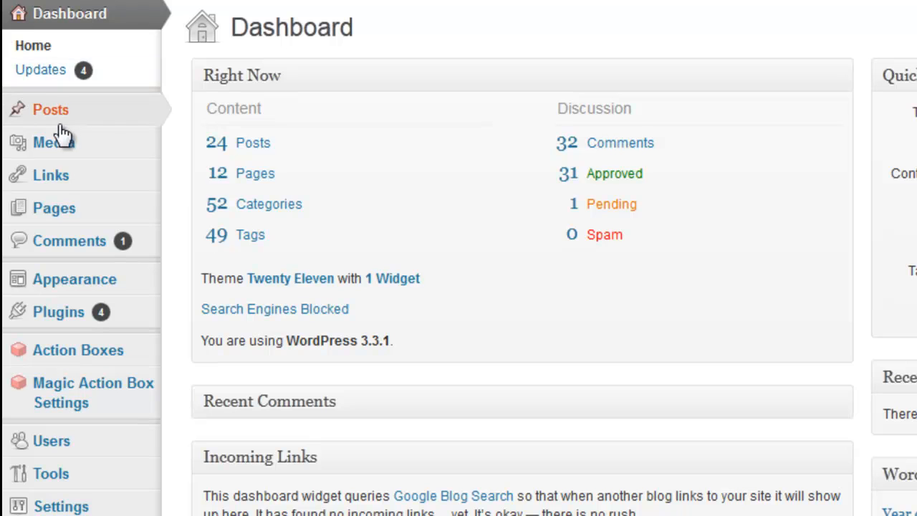
# Update all listed plugins, Akismet, Popular Widget, Regenerate Thumbnails and WP125, from the WordPress Updates page
pyautogui.moveTo(109, 125)
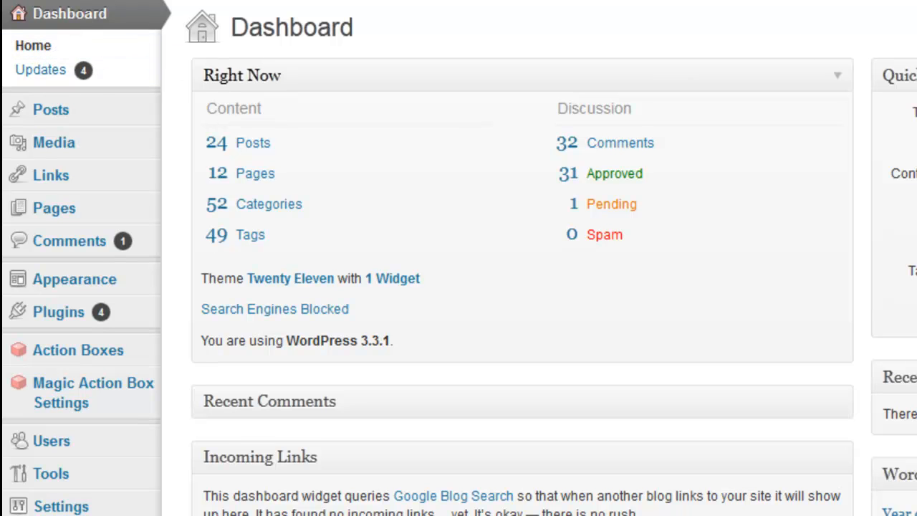
pyautogui.click(73, 81)
pyautogui.scroll(-1, 459, 258)
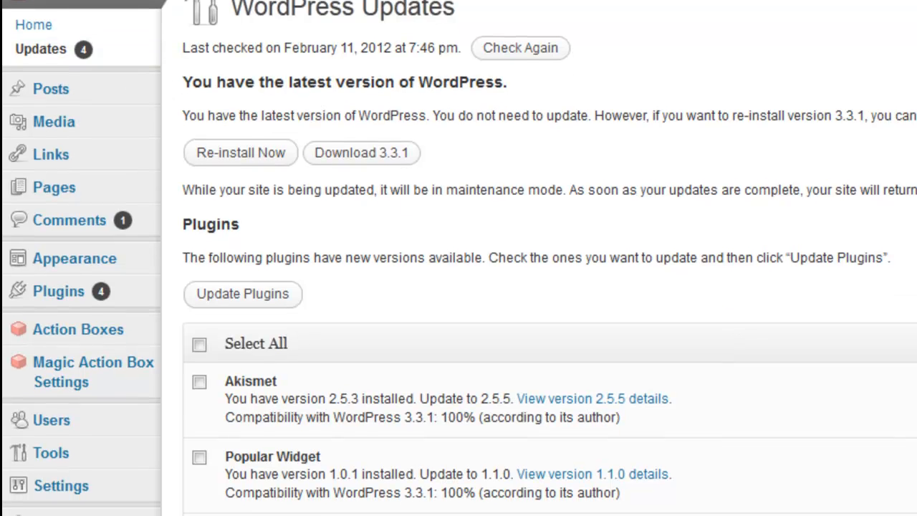
pyautogui.scroll(1, 459, 258)
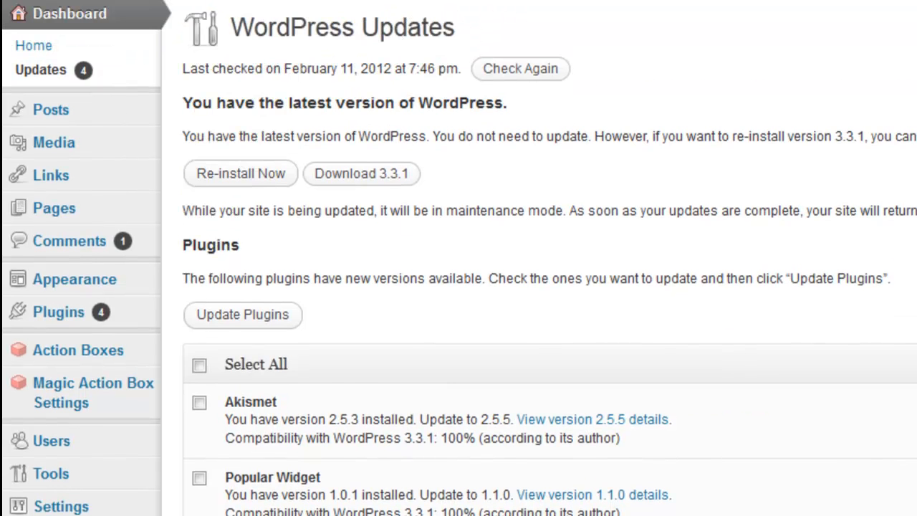
pyautogui.scroll(-3, 458, 258)
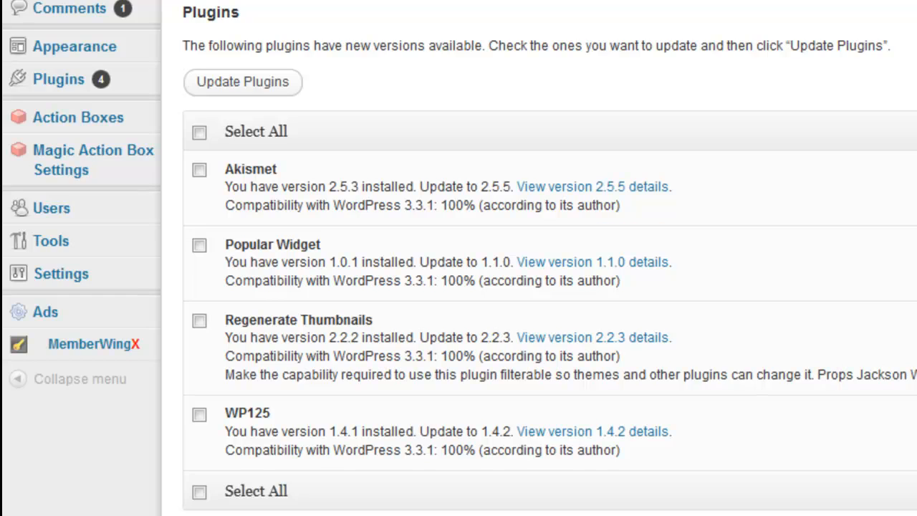
pyautogui.scroll(3, 458, 286)
pyautogui.click(200, 329)
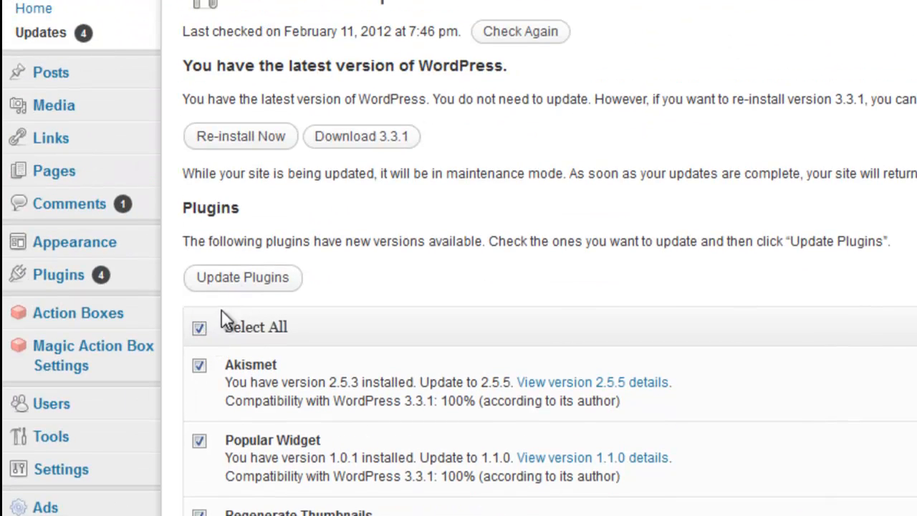
pyautogui.click(245, 279)
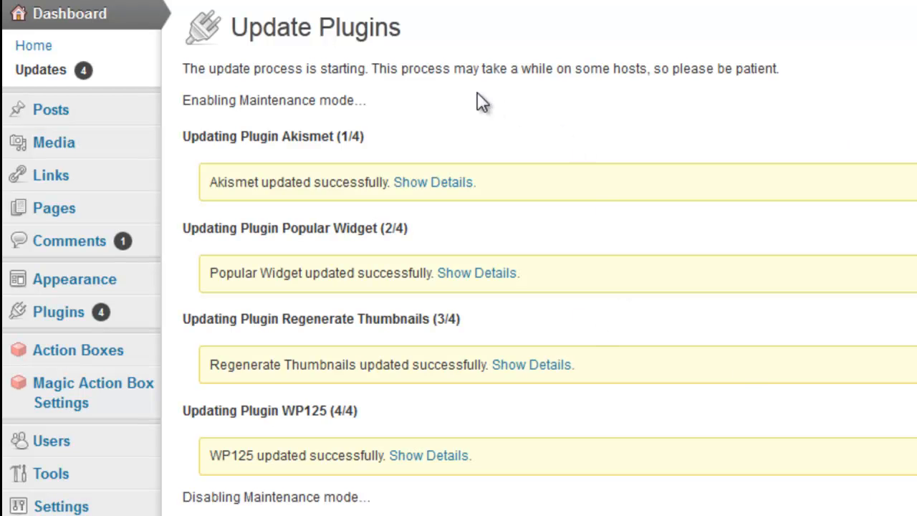
# Return to the dashboard home and review the options offered for Posts, Media, Links, Pages and Comments
pyautogui.moveTo(61, 504)
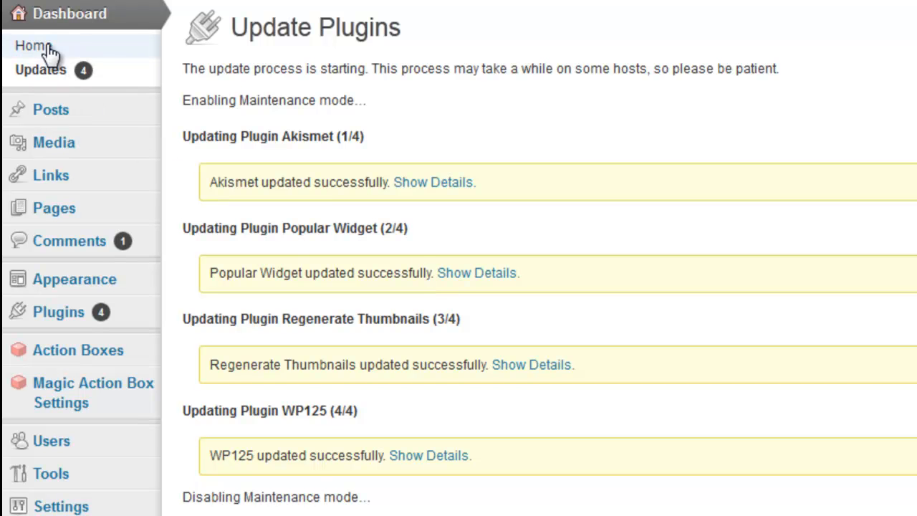
pyautogui.moveTo(113, 142)
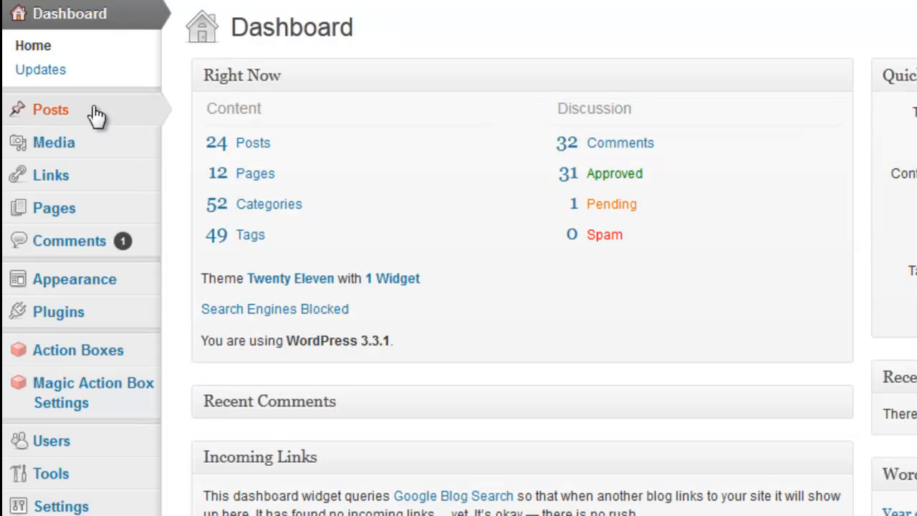
pyautogui.moveTo(97, 114)
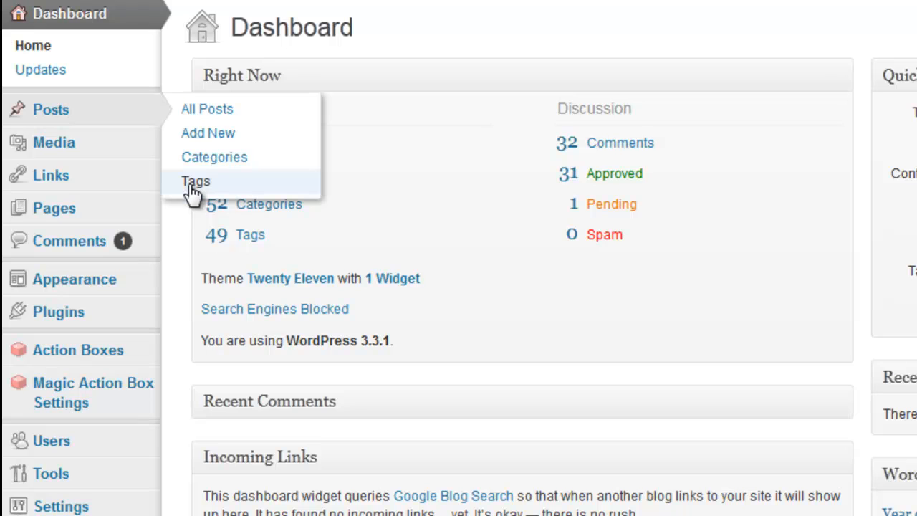
pyautogui.moveTo(107, 156)
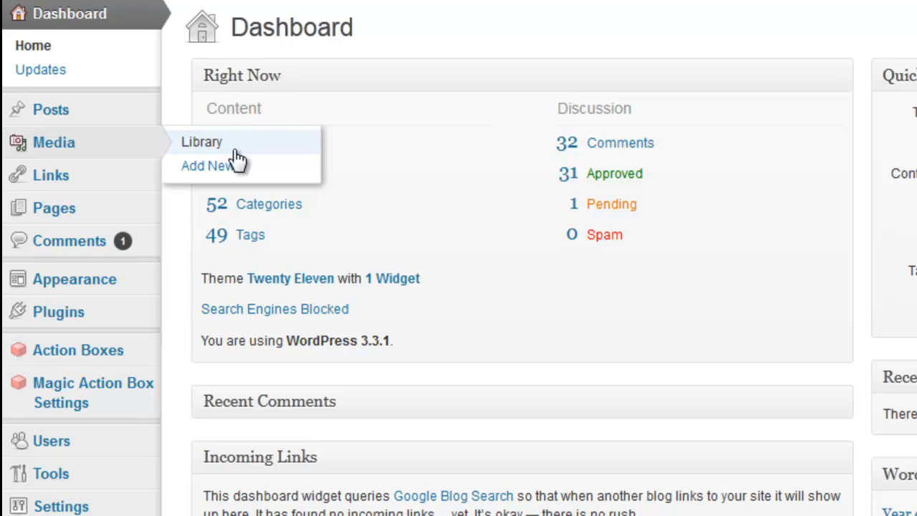
pyautogui.moveTo(123, 189)
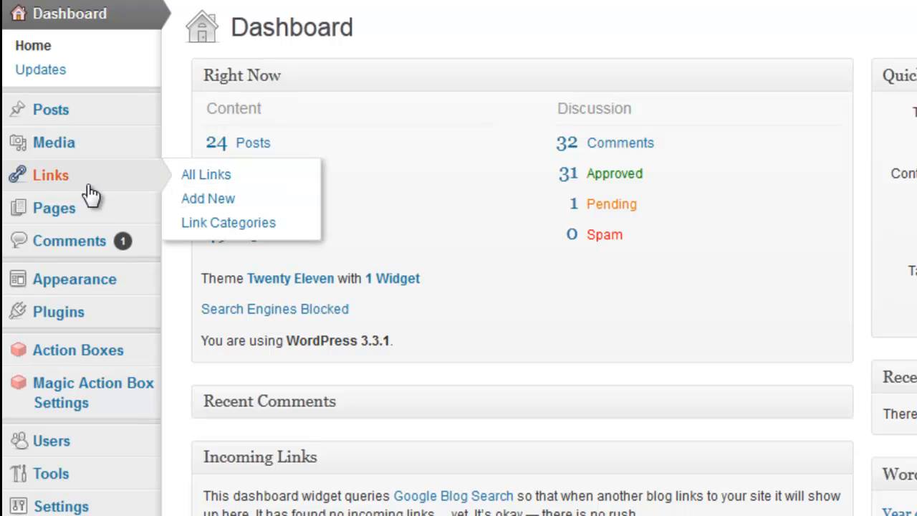
pyautogui.moveTo(89, 215)
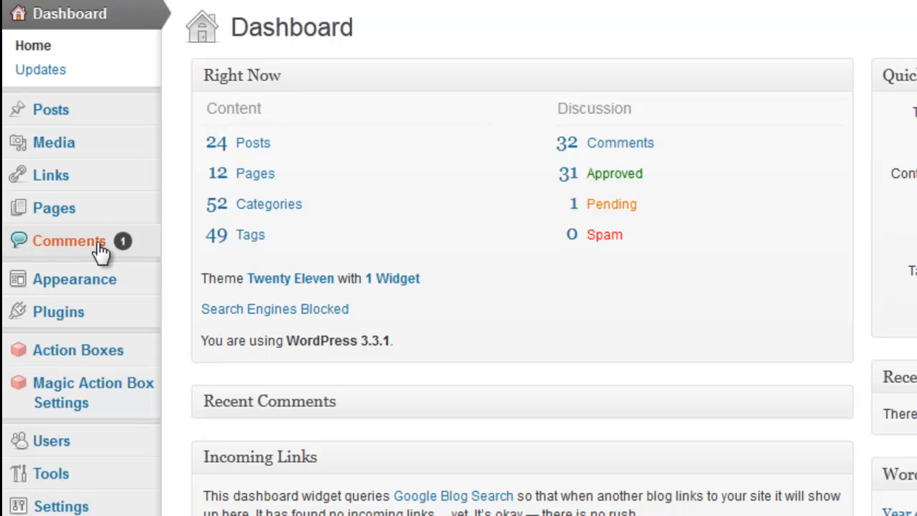
pyautogui.moveTo(105, 284)
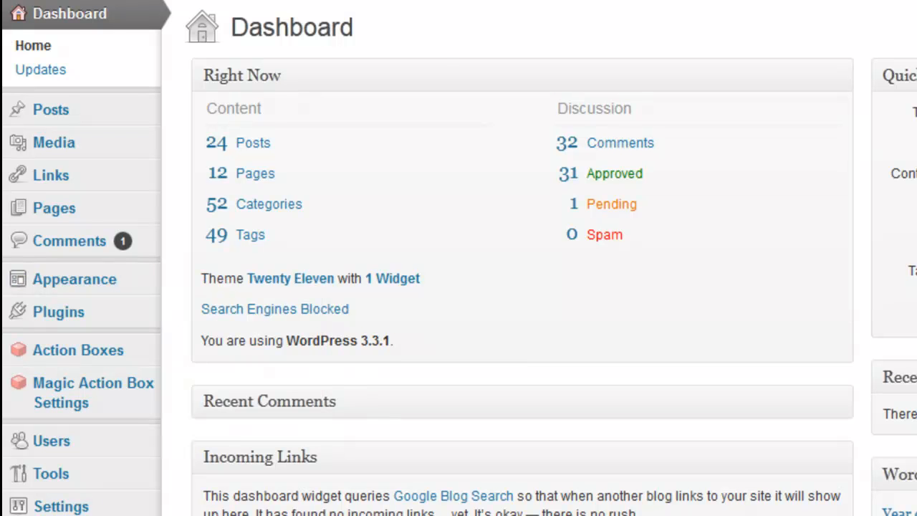
# View the public site's front page in a new tab and review the dashboard's Appearance options
pyautogui.rightClick(169, 13)
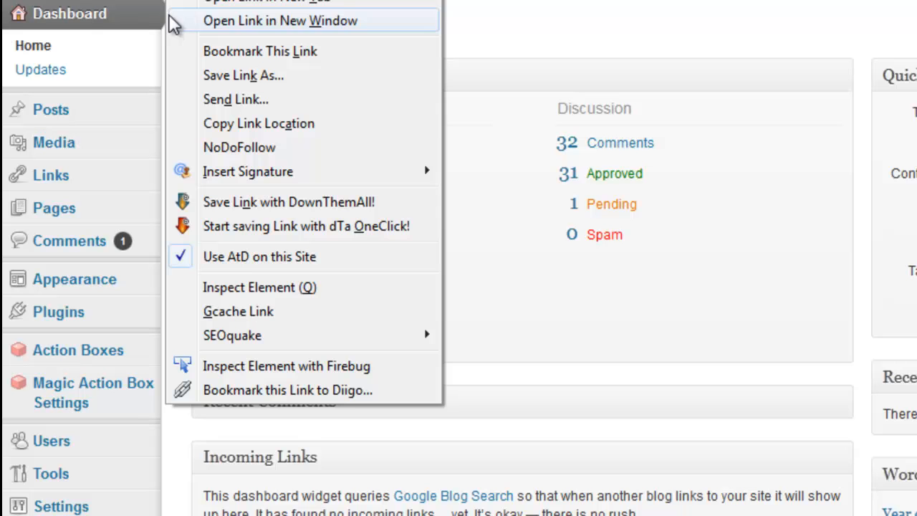
pyautogui.click(239, 6)
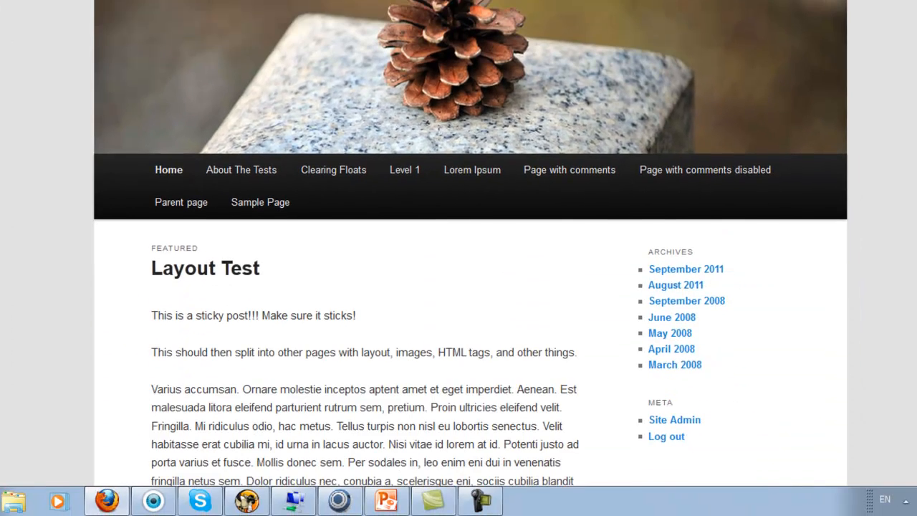
pyautogui.scroll(-1, 470, 244)
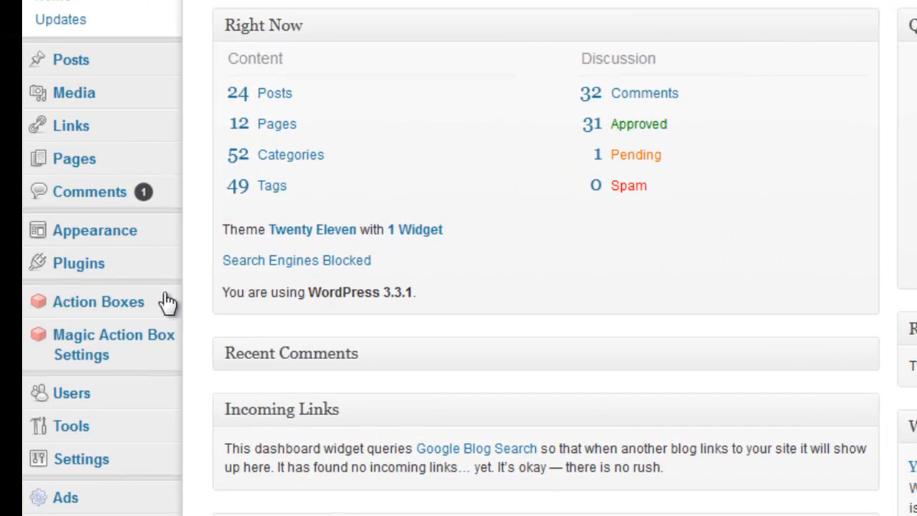
pyautogui.moveTo(127, 245)
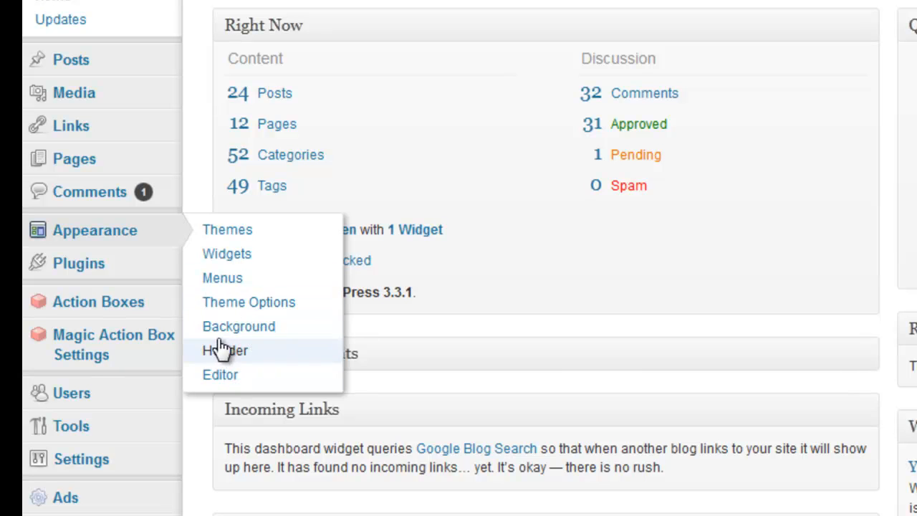
# Open the theme Editor from the Appearance options in a new tab and examine the Twenty Eleven stylesheet (style.css)
pyautogui.rightClick(233, 384)
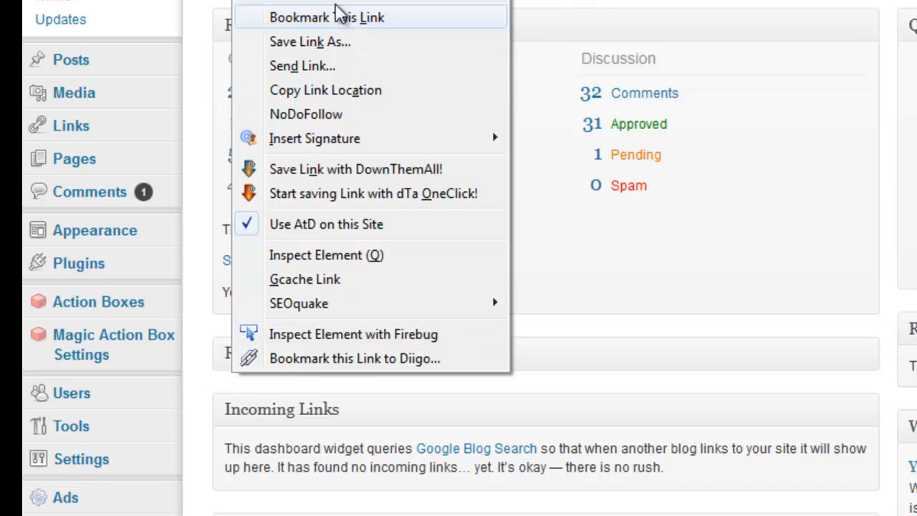
pyautogui.press('Escape')
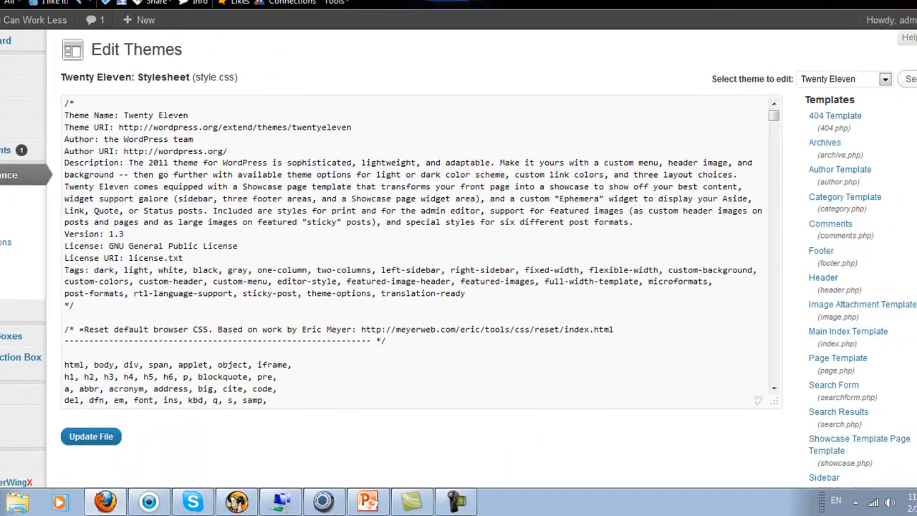
pyautogui.scroll(-1, 459, 258)
pyautogui.scroll(1, 458, 257)
pyautogui.moveTo(774, 117)
pyautogui.mouseDown()
pyautogui.moveTo(761, 276)
pyautogui.moveTo(769, 114)
pyautogui.moveTo(771, 129)
pyautogui.mouseUp()
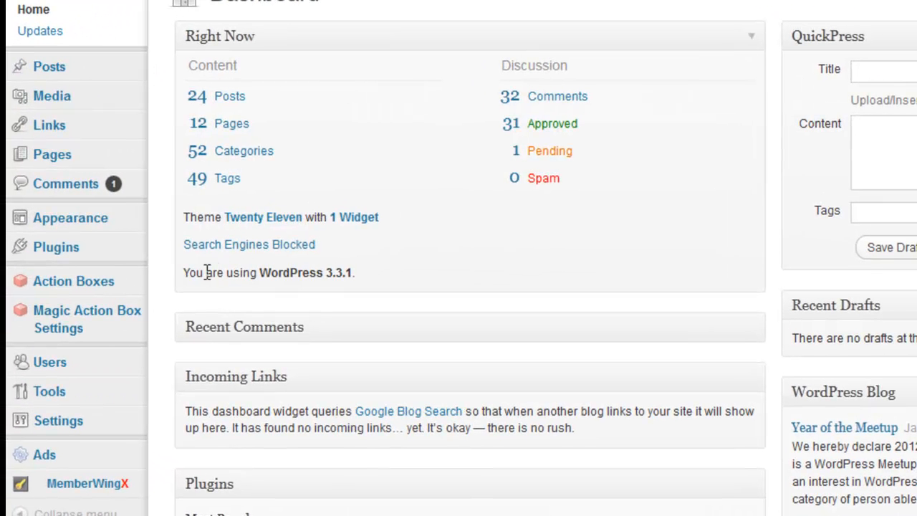
# Return to the dashboard and review the options offered for Plugins, Users, Tools and Settings
pyautogui.moveTo(109, 249)
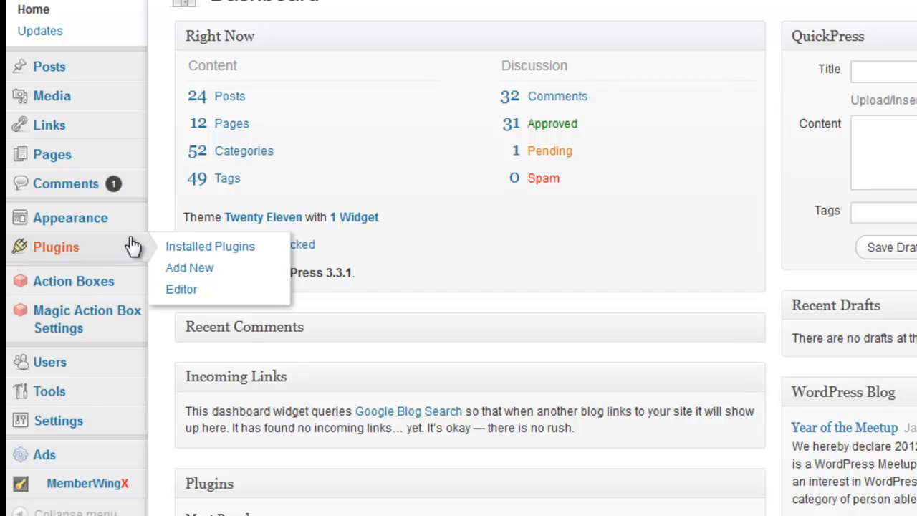
pyautogui.moveTo(106, 371)
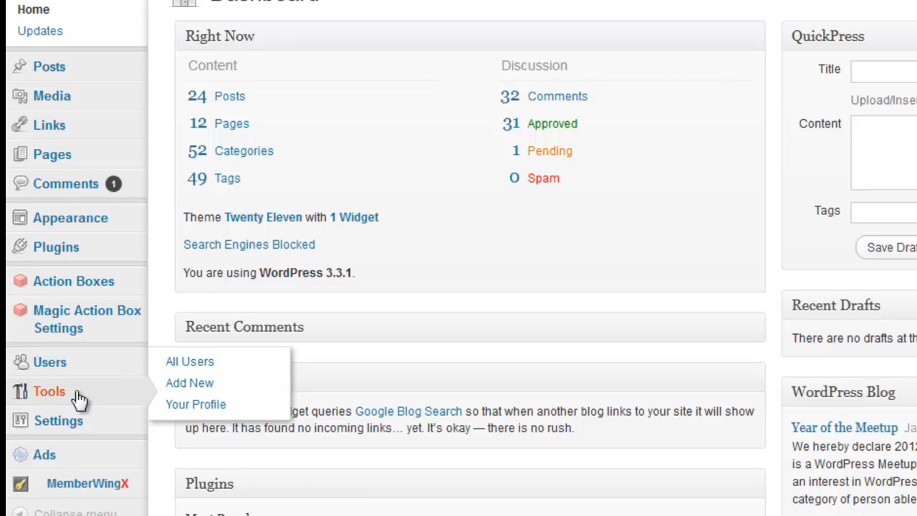
pyautogui.moveTo(79, 399)
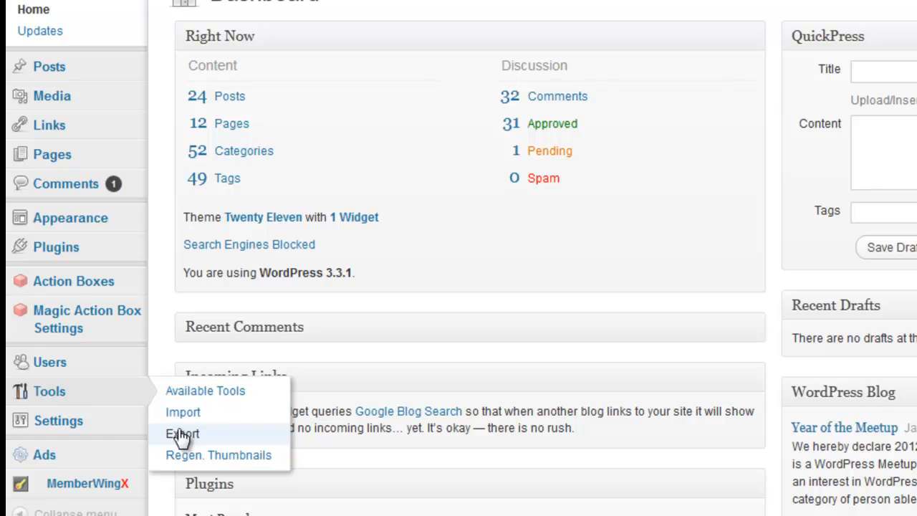
pyautogui.moveTo(104, 432)
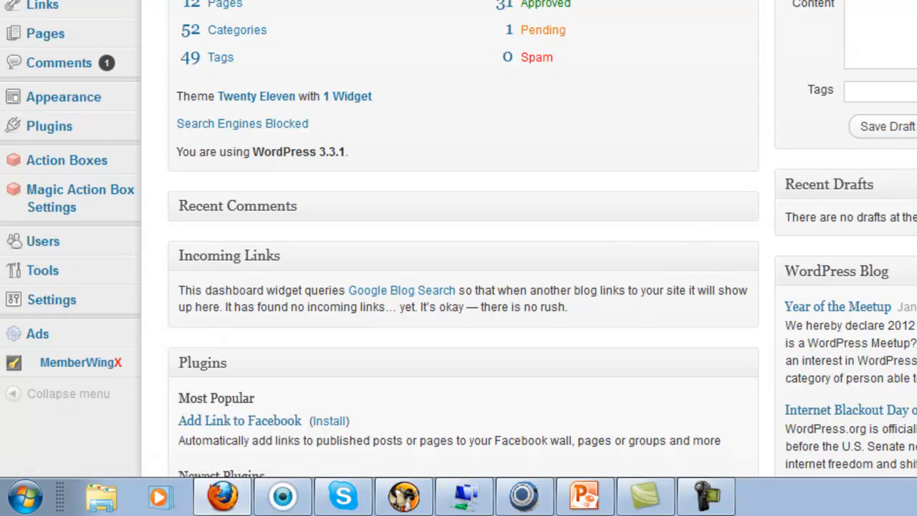
# Examine the remaining dashboard sections down to Ads and MemberWingX, and show the options offered for Posts again
pyautogui.scroll(-2, 118, 308)
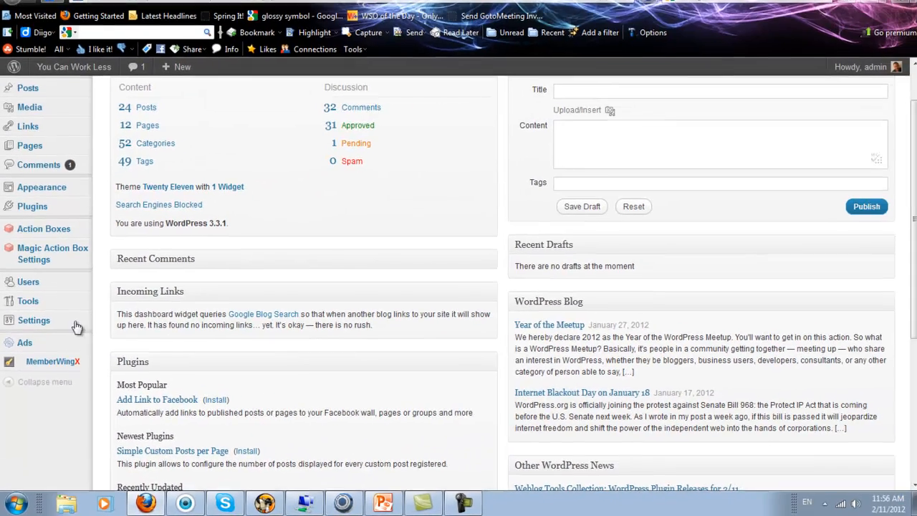
pyautogui.moveTo(56, 330)
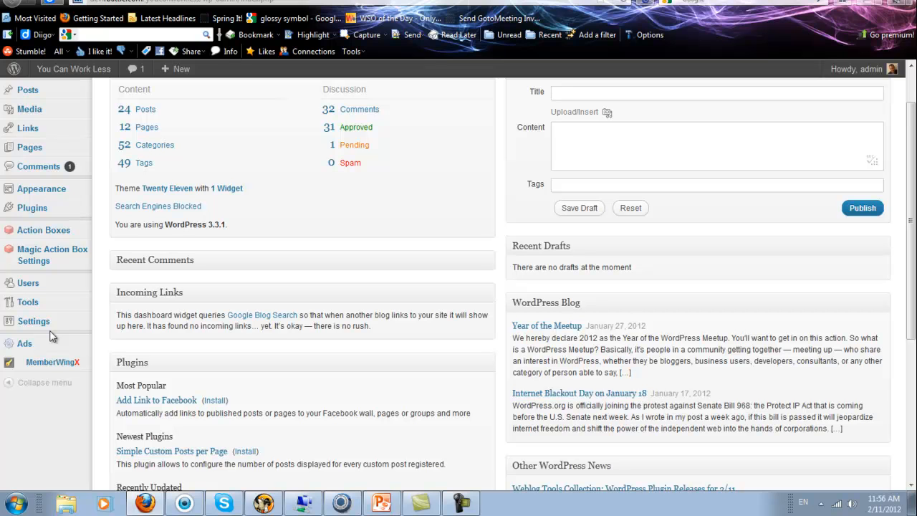
pyautogui.moveTo(913, 281); pyautogui.dragTo(914, 251)
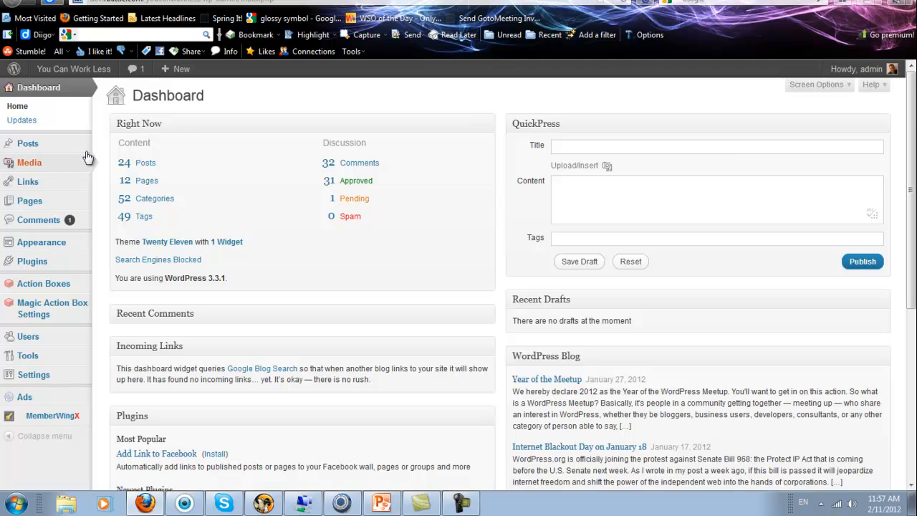
pyautogui.moveTo(66, 148)
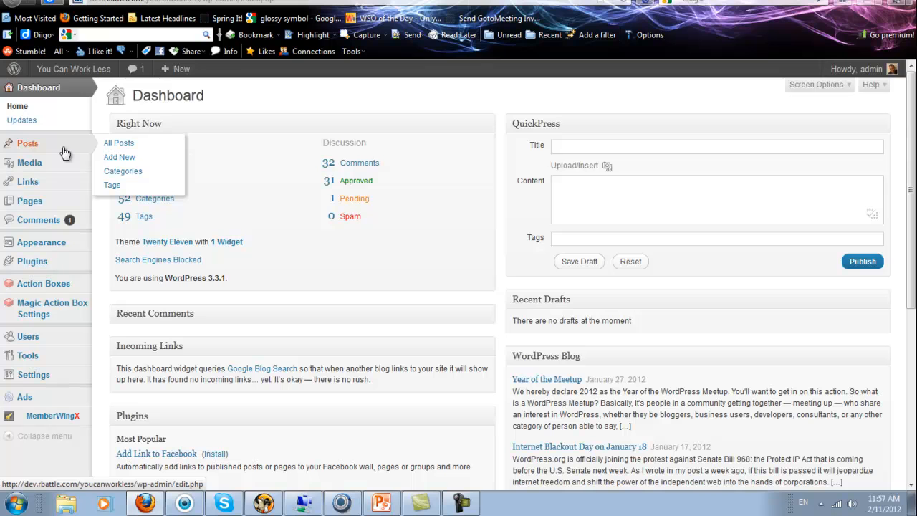